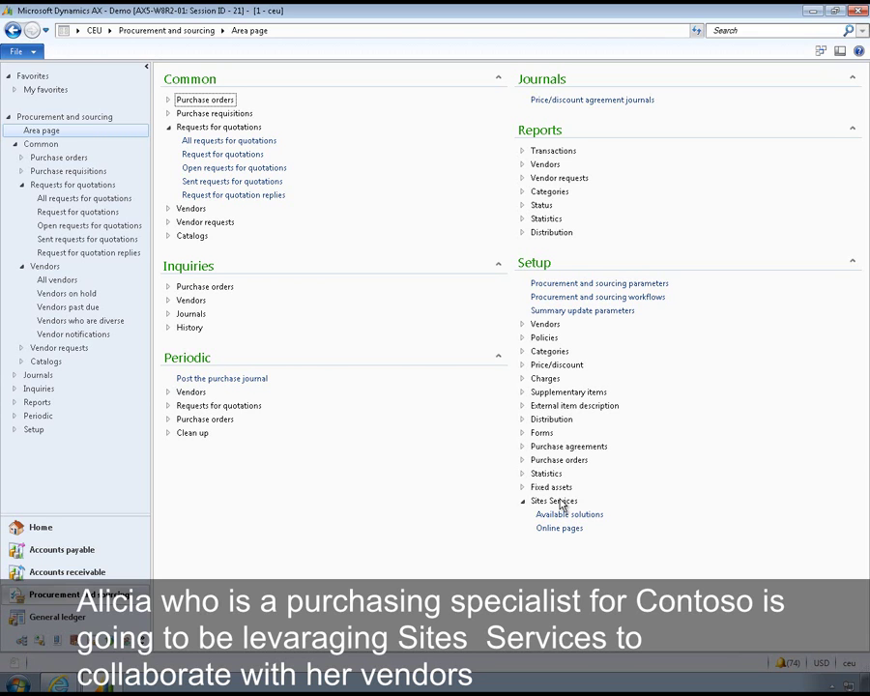
# Open All requests for quotations from the Requests for quotations navigation group.
pyautogui.click(101, 198)
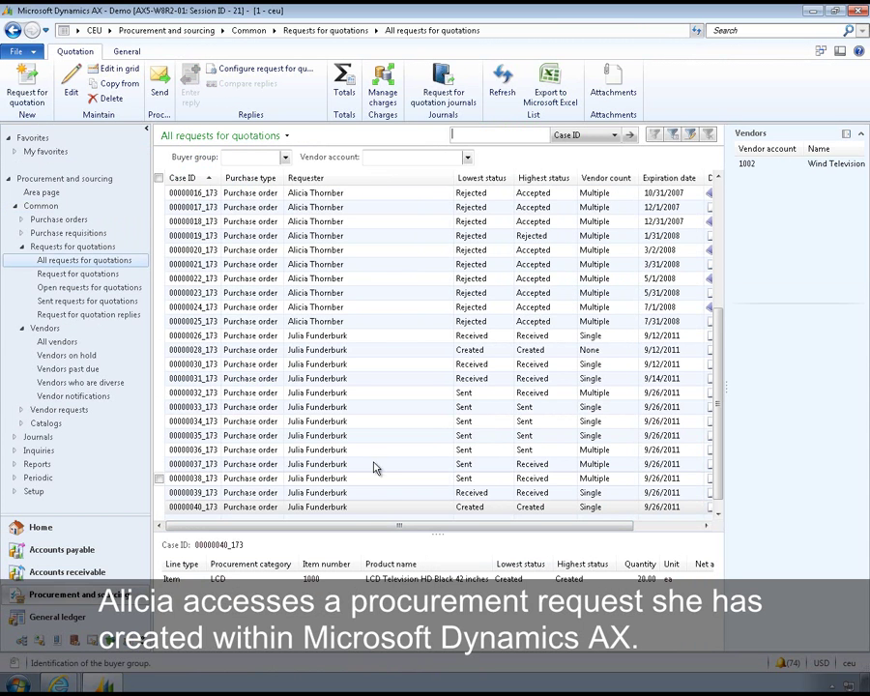
# Open request for quotation 00000040_173 and switch it to edit mode.
pyautogui.doubleClick(358, 507)
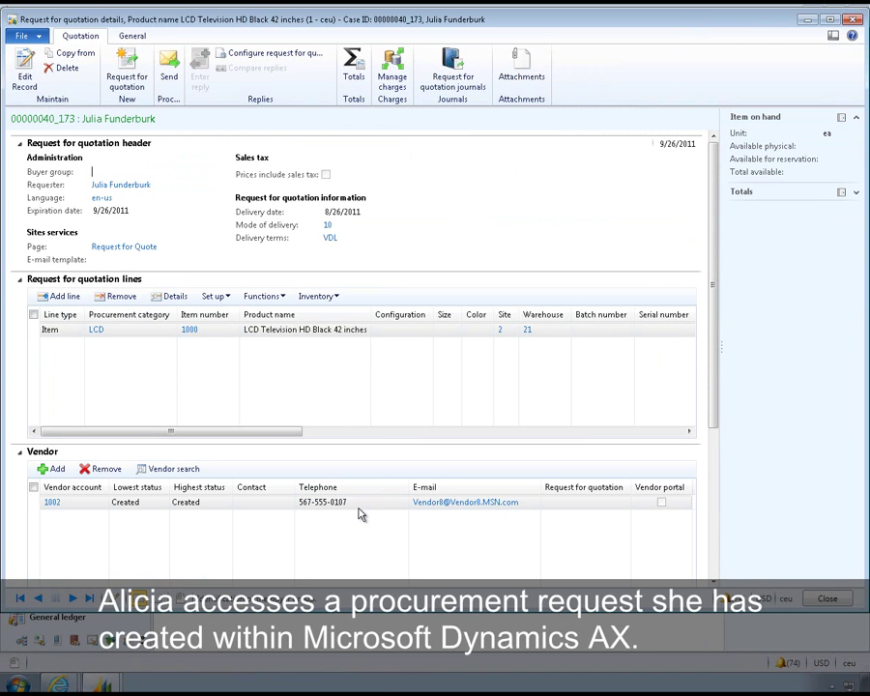
pyautogui.click(33, 64)
# Choose the Request for Quote page and RFQ e-mail template, then send the RFQ to the vendor.
pyautogui.click(235, 269)
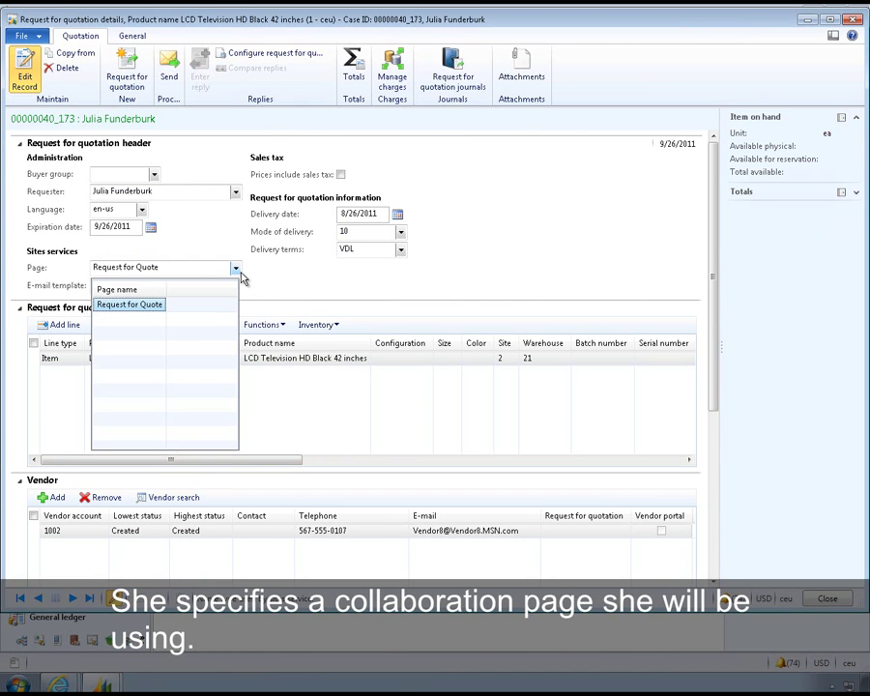
pyautogui.click(240, 272)
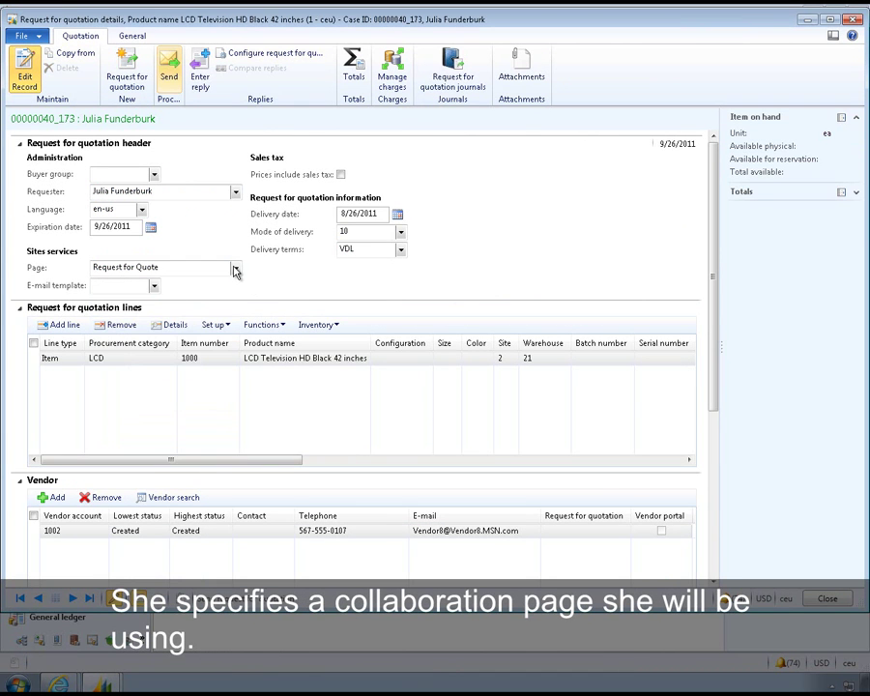
pyautogui.click(153, 287)
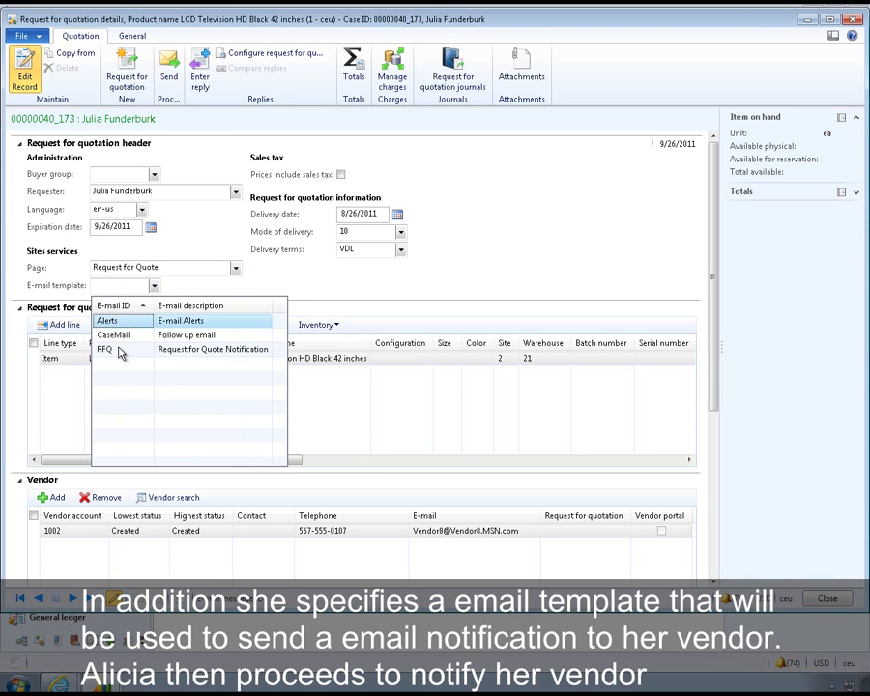
pyautogui.click(106, 349)
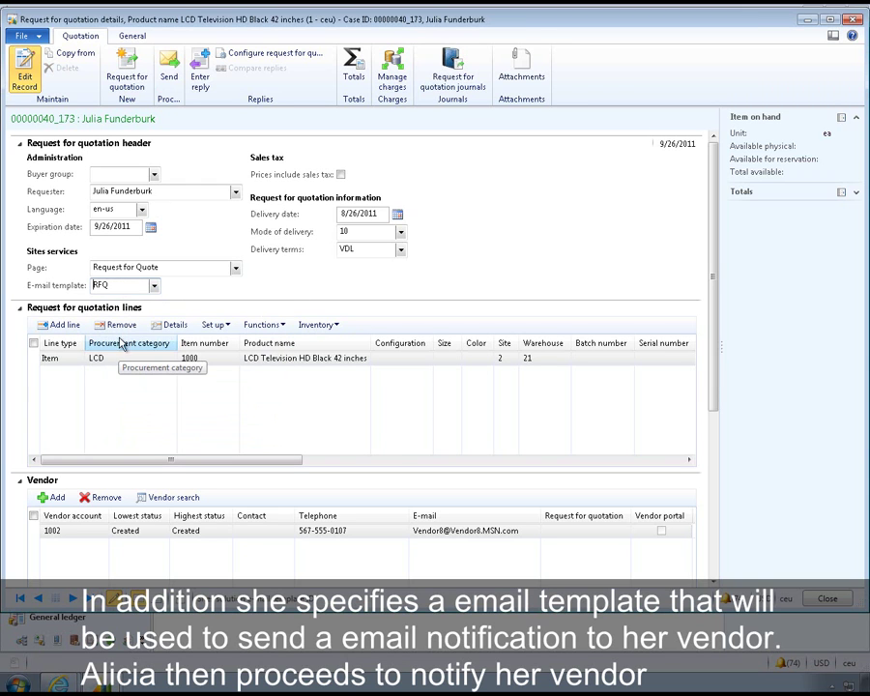
pyautogui.click(169, 75)
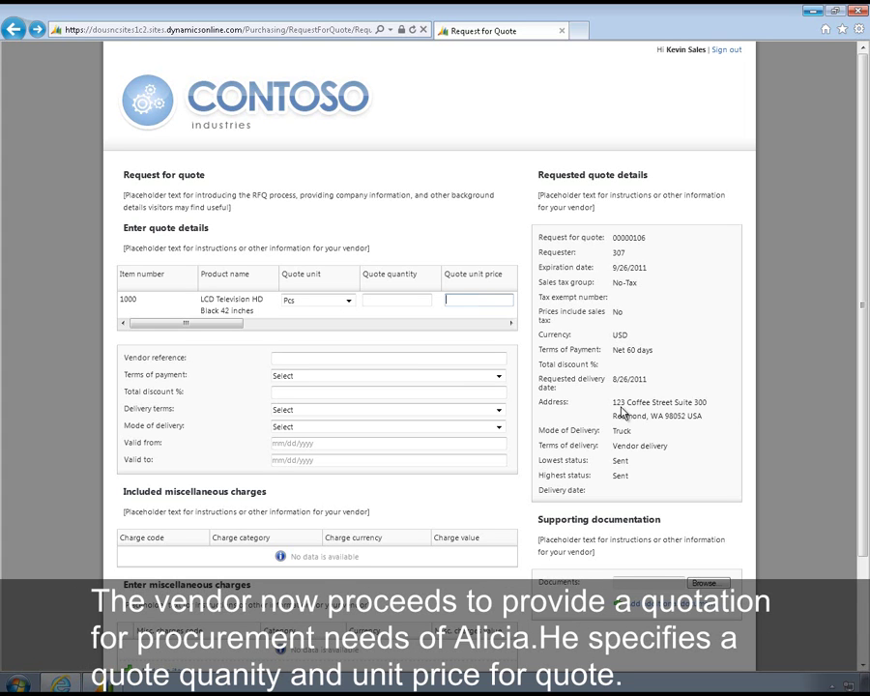
# Enter quote quantity 2 and unit price 399 for item 1000, then submit the quote.
pyautogui.click(371, 300)
pyautogui.write('2')
pyautogui.click(463, 301)
pyautogui.write('399')
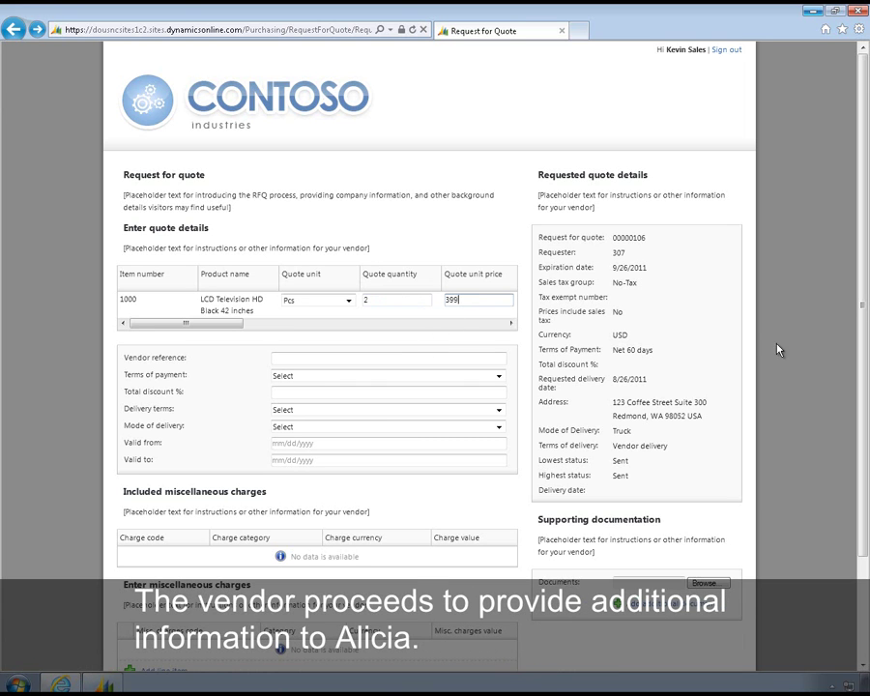
pyautogui.moveTo(861, 310); pyautogui.dragTo(863, 472)
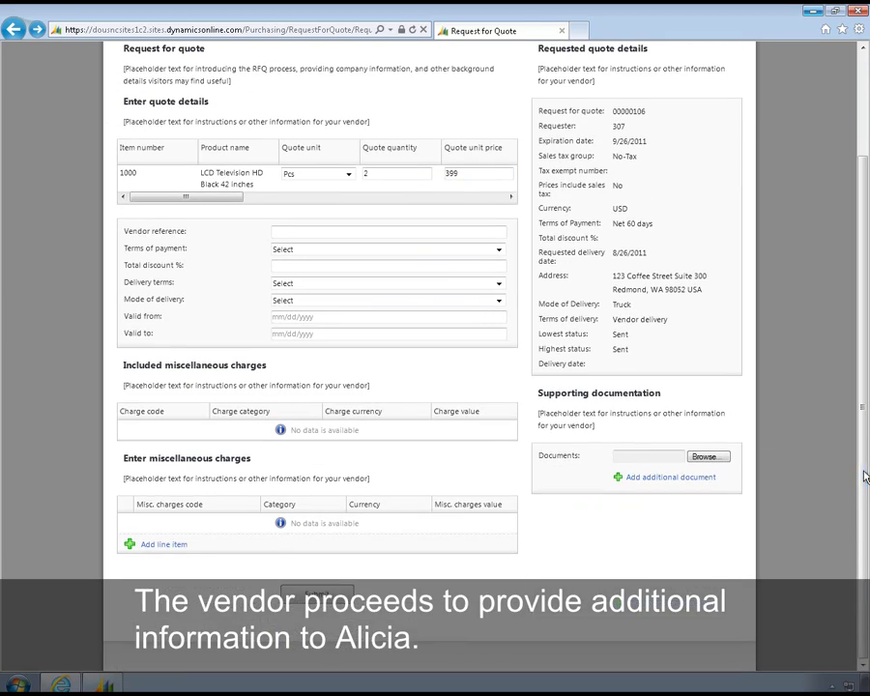
pyautogui.click(317, 593)
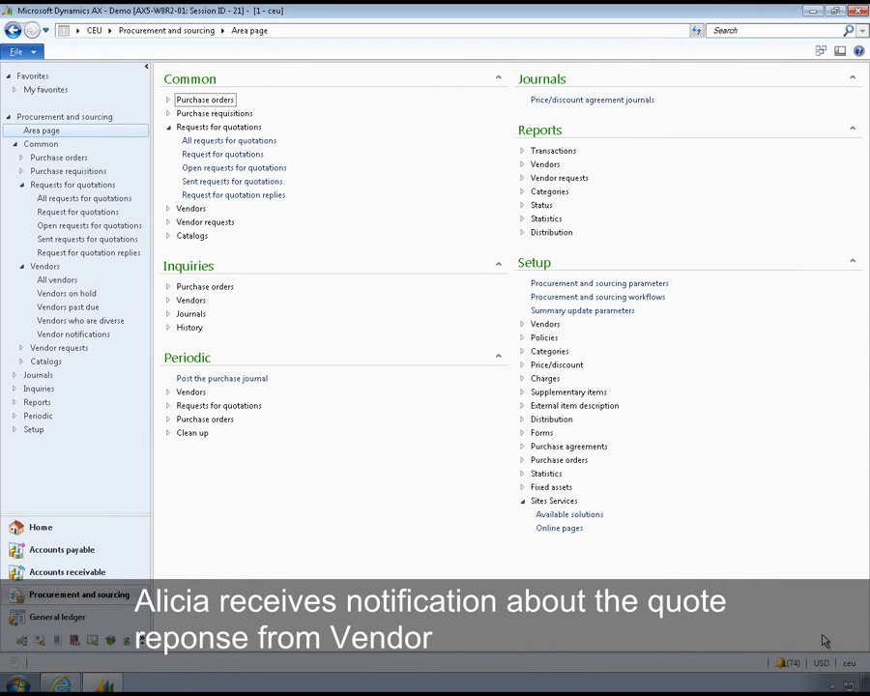
pyautogui.click(111, 253)
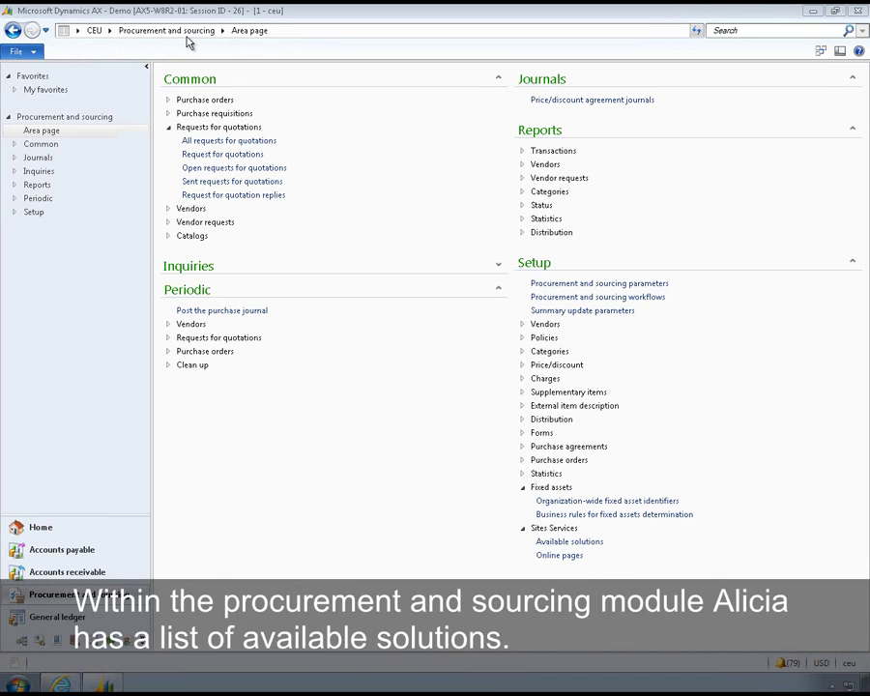
# Activate the Request for quotation solution in Sites Services' Available solutions and close the window.
pyautogui.click(572, 543)
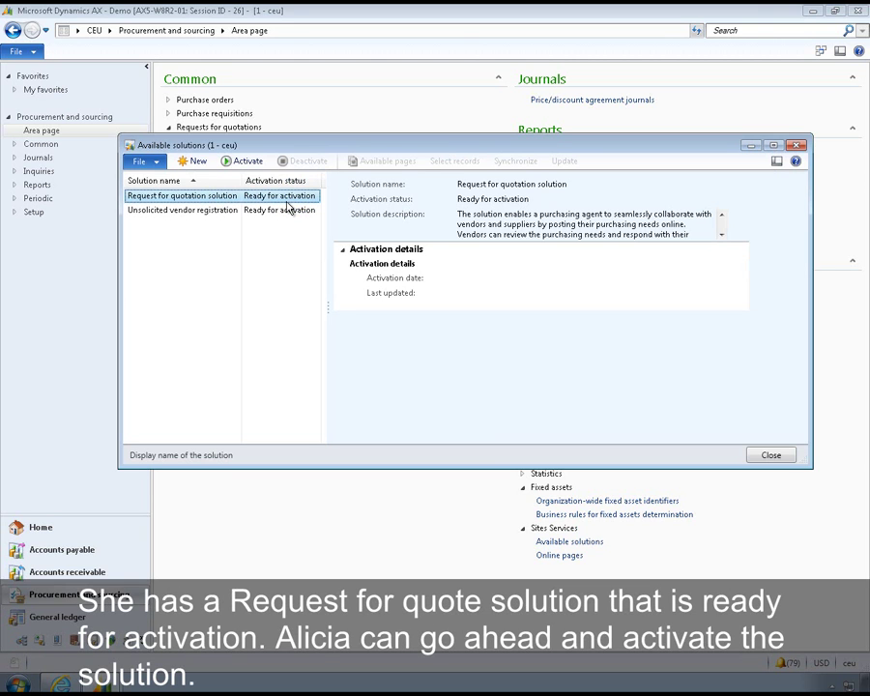
pyautogui.click(248, 165)
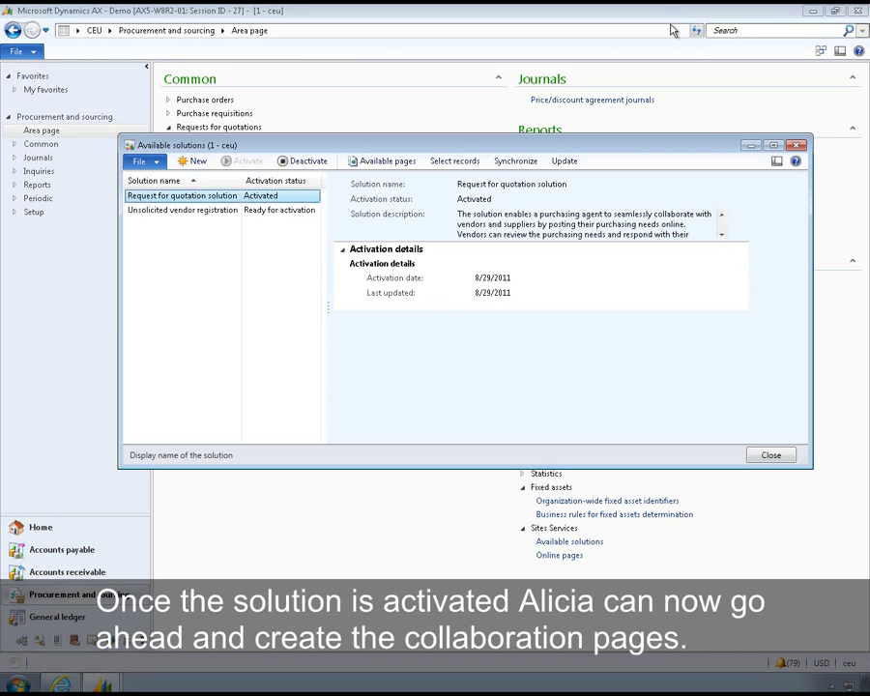
pyautogui.click(798, 147)
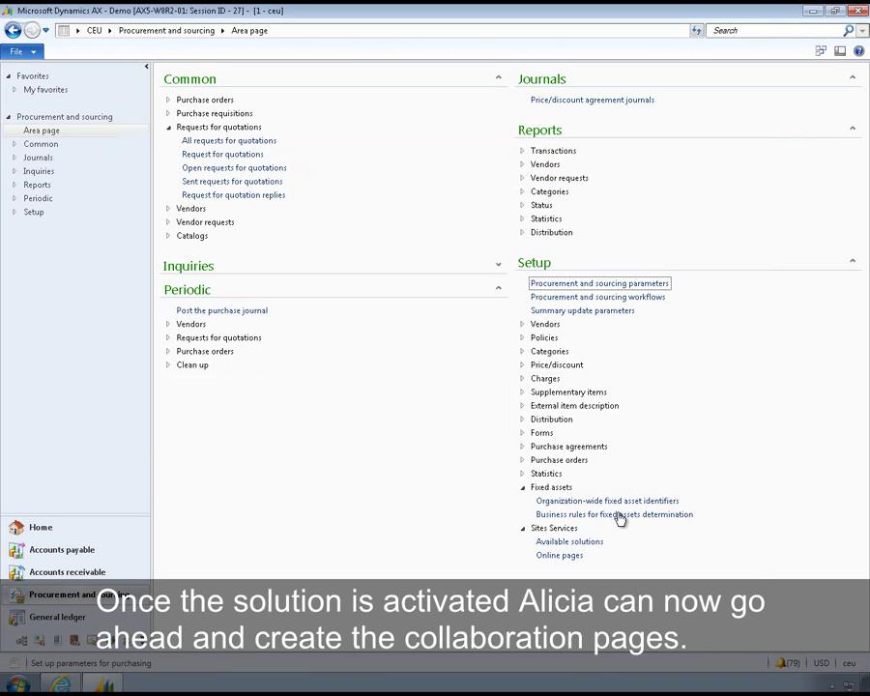
# Create a new Purchasing online page using the Request for quotation solution page template.
pyautogui.click(566, 555)
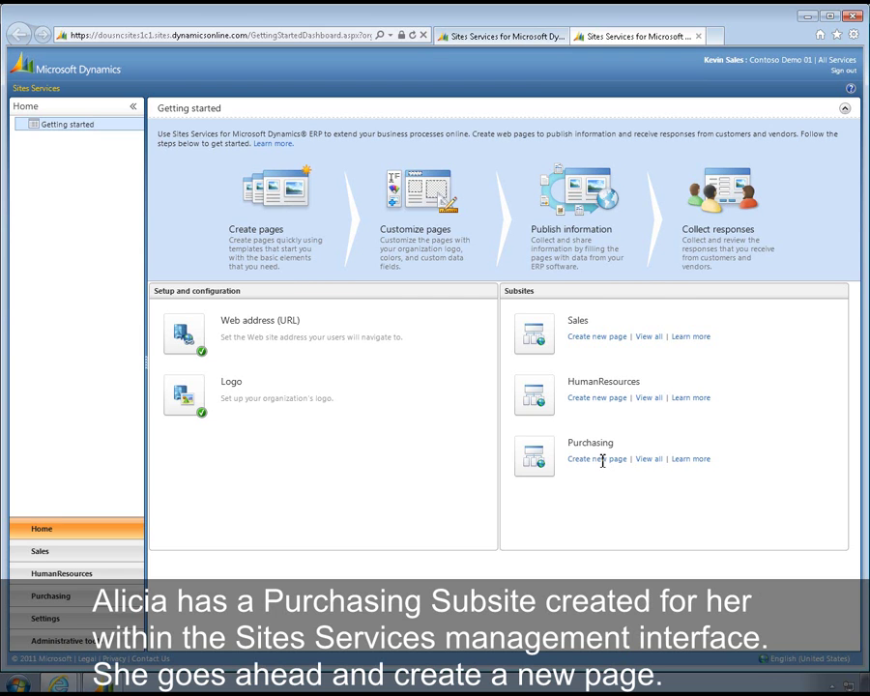
pyautogui.click(599, 460)
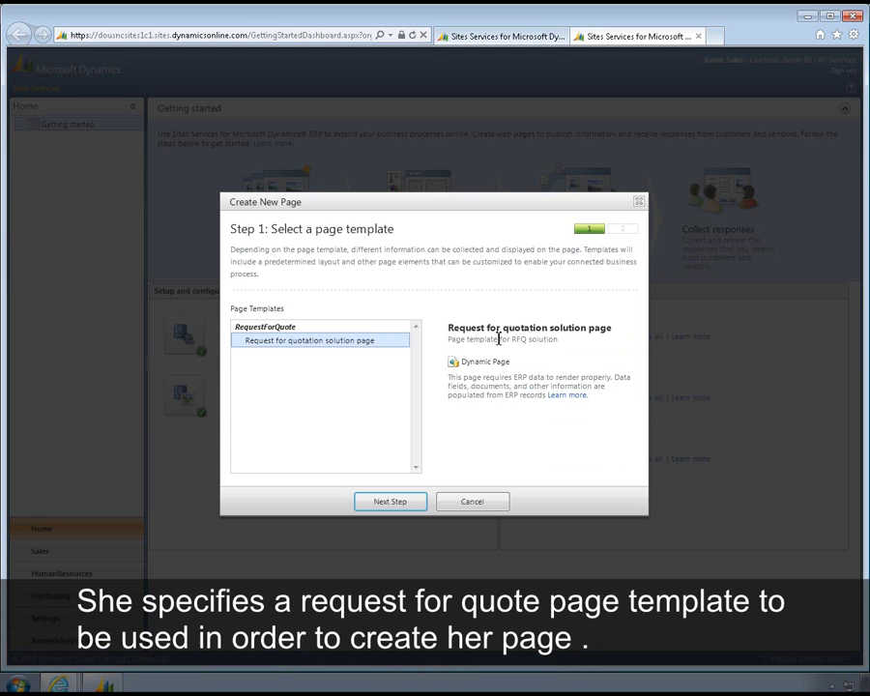
pyautogui.click(398, 503)
# Name the new Purchasing page 'rEQUESTFORQUOTEPAGE' and create it.
pyautogui.click(348, 271)
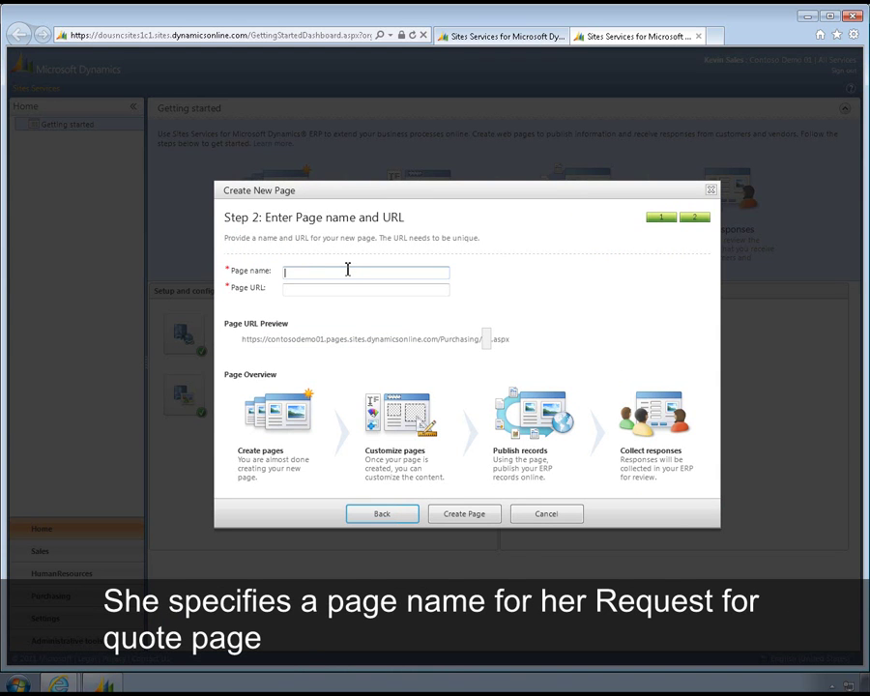
pyautogui.press('capslock')
pyautogui.write('rE')
pyautogui.press('BackSpace')
pyautogui.press('capslock')
pyautogui.press('capslock')
pyautogui.write('EQUESTFOR')
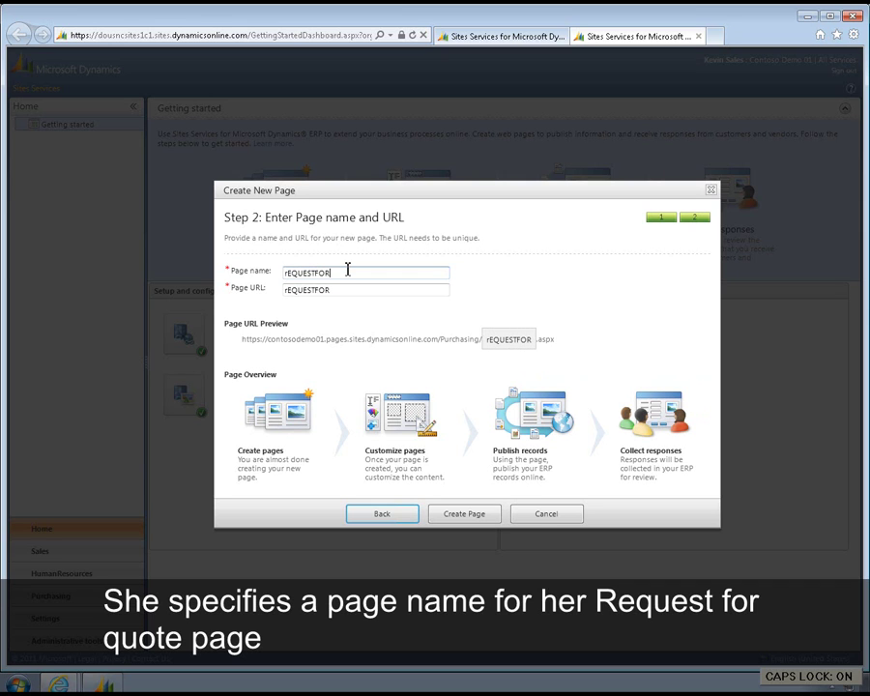
pyautogui.write('QUOTEPAGE')
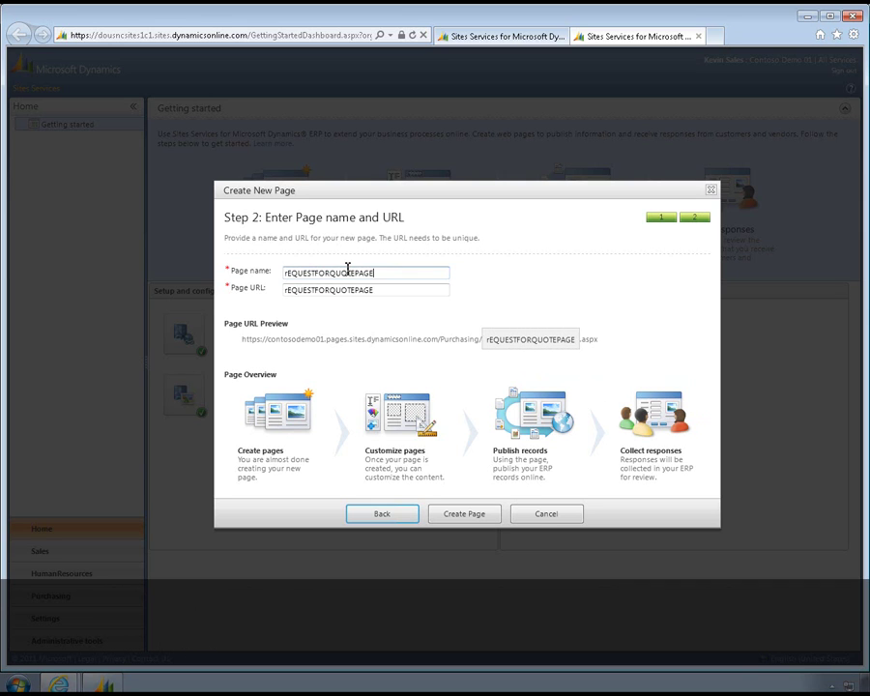
pyautogui.click(464, 514)
pyautogui.click(464, 514)
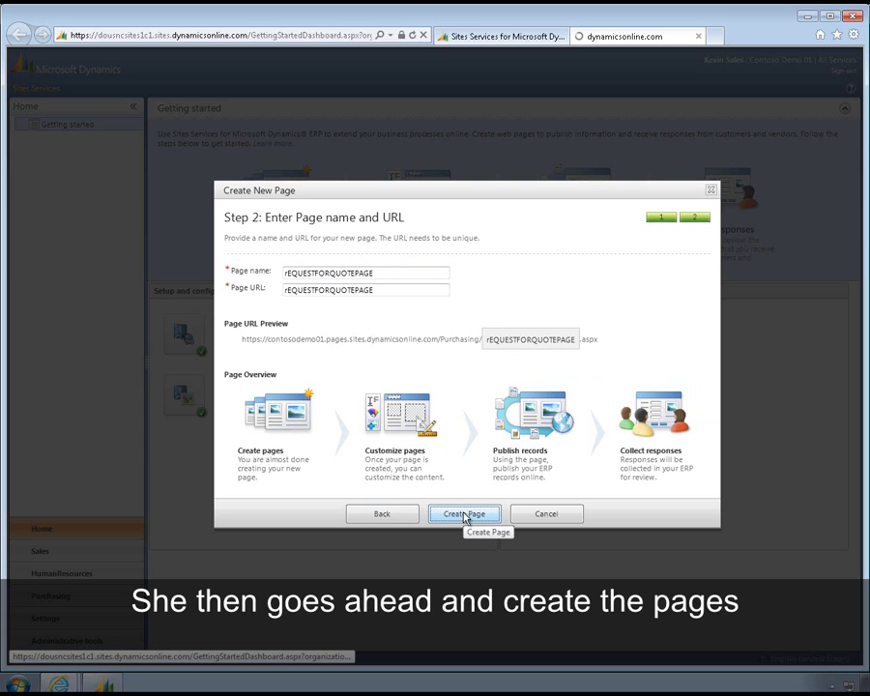